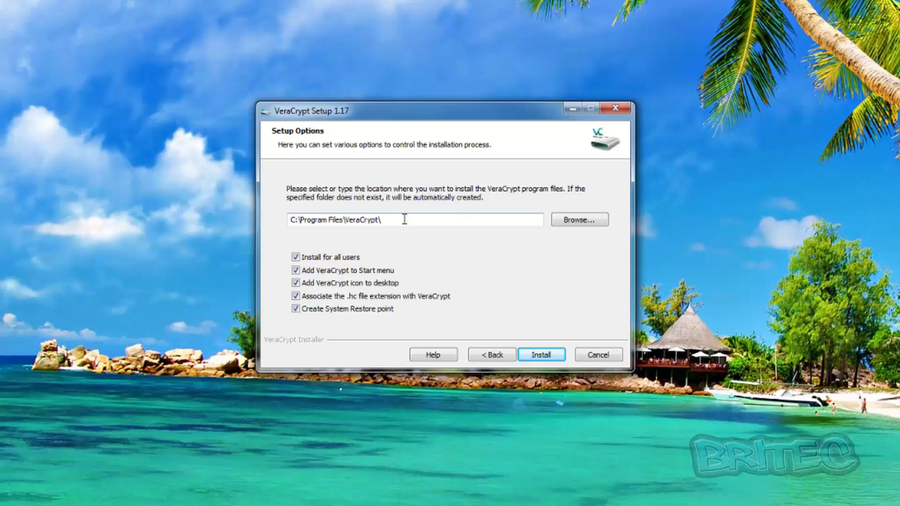
# Install VeraCrypt in the default folder without creating a System Restore point, and finish setup declining the beginner's tutorial
pyautogui.click(296, 309)
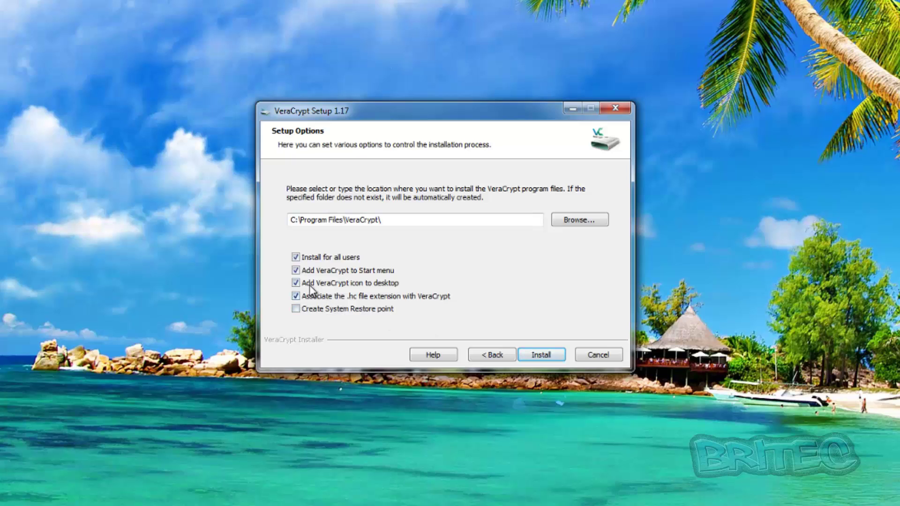
pyautogui.click(538, 356)
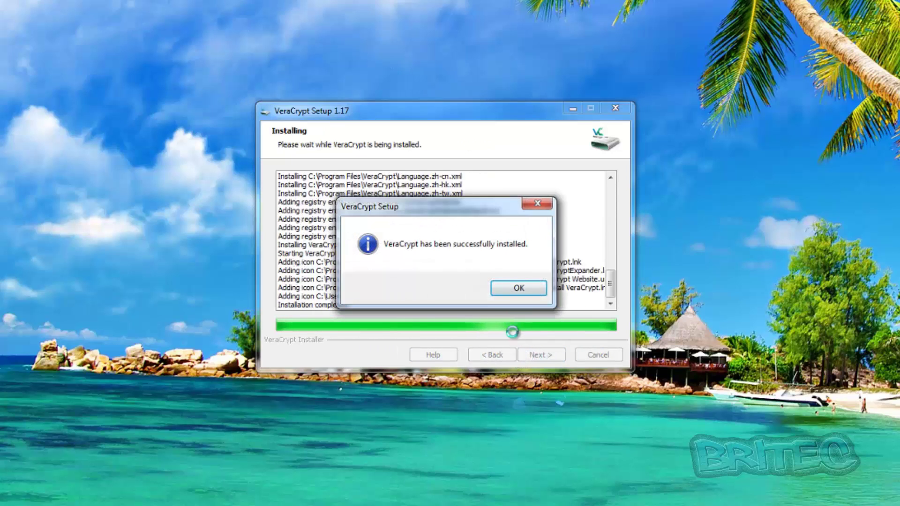
pyautogui.click(519, 289)
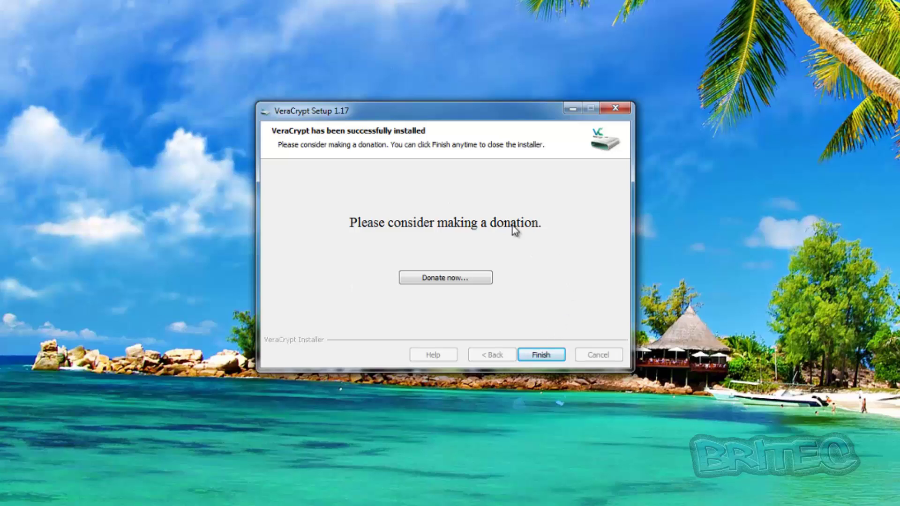
pyautogui.click(542, 356)
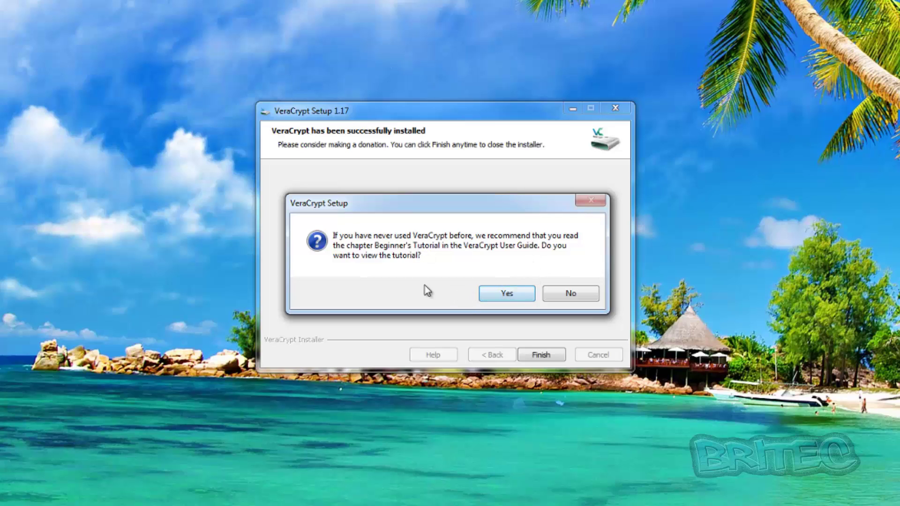
pyautogui.click(572, 294)
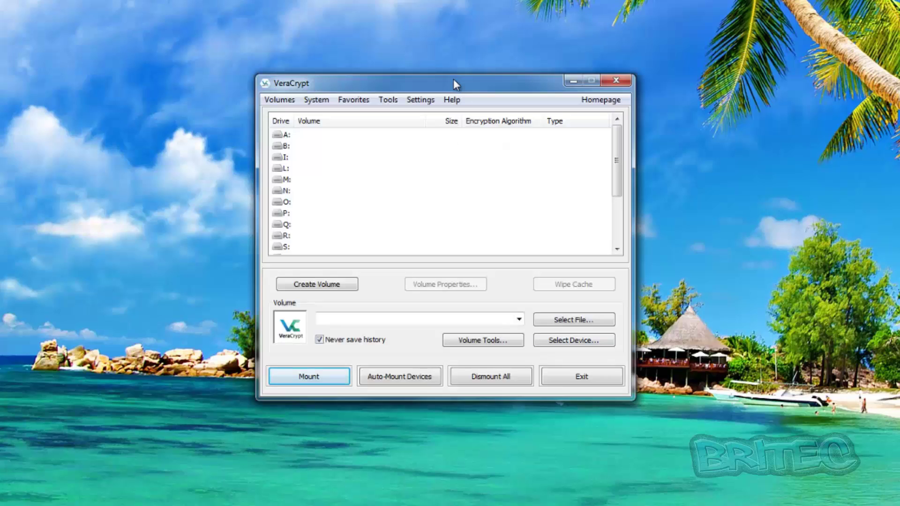
# Start a new volume that encrypts a non-system partition/drive, using the standard VeraCrypt volume type
pyautogui.moveTo(454, 83); pyautogui.dragTo(439, 82)
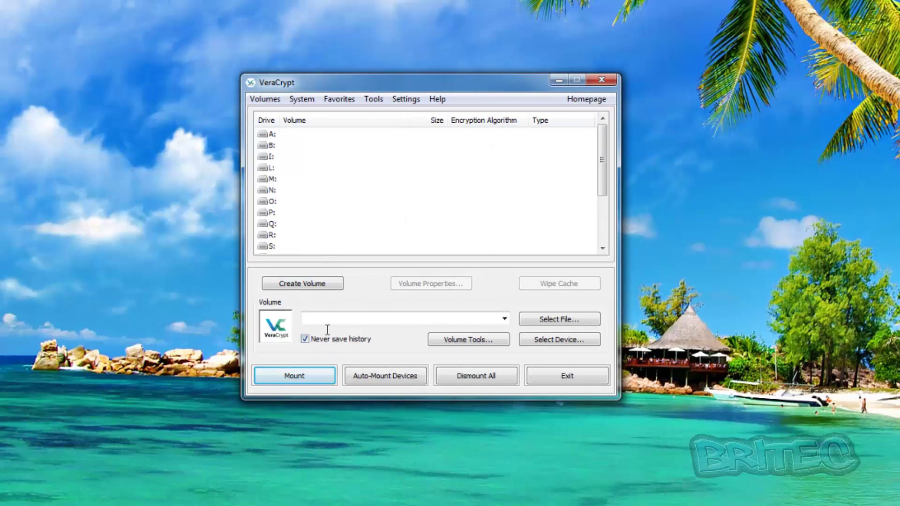
pyautogui.click(314, 289)
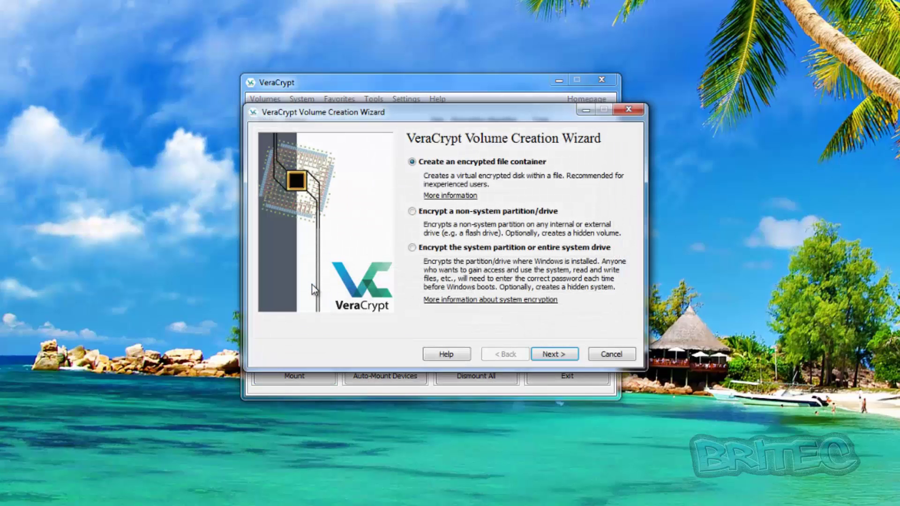
pyautogui.moveTo(486, 116); pyautogui.dragTo(467, 119)
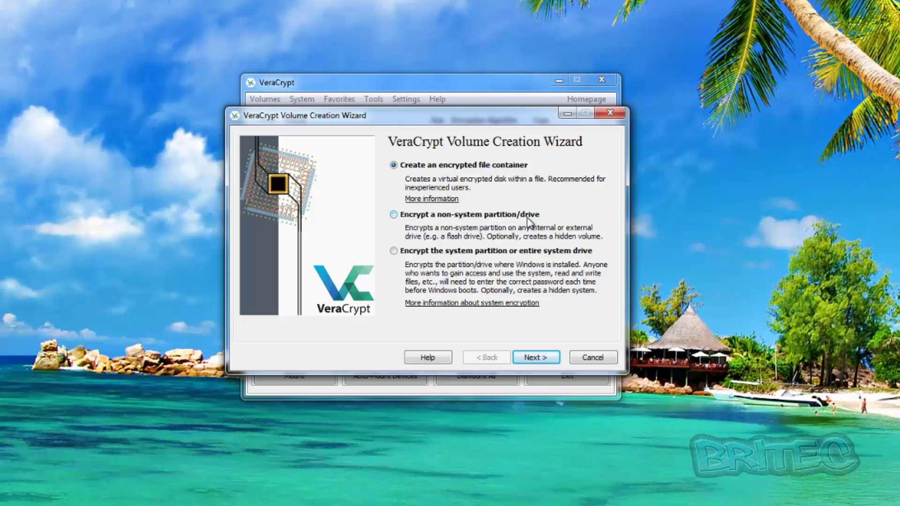
pyautogui.click(394, 215)
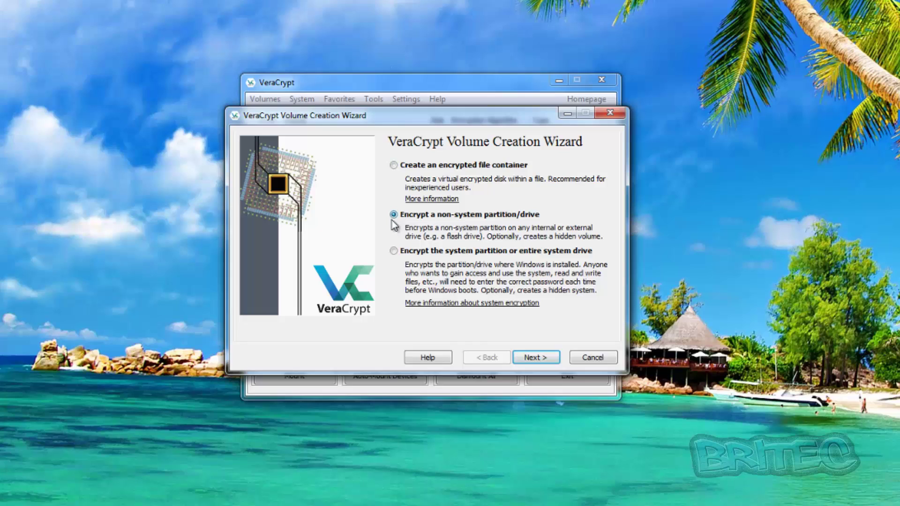
pyautogui.click(537, 362)
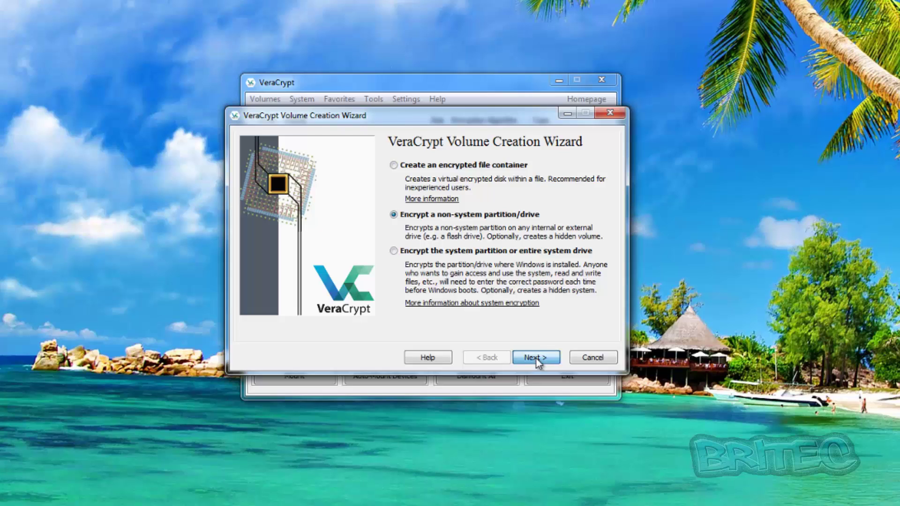
pyautogui.click(535, 358)
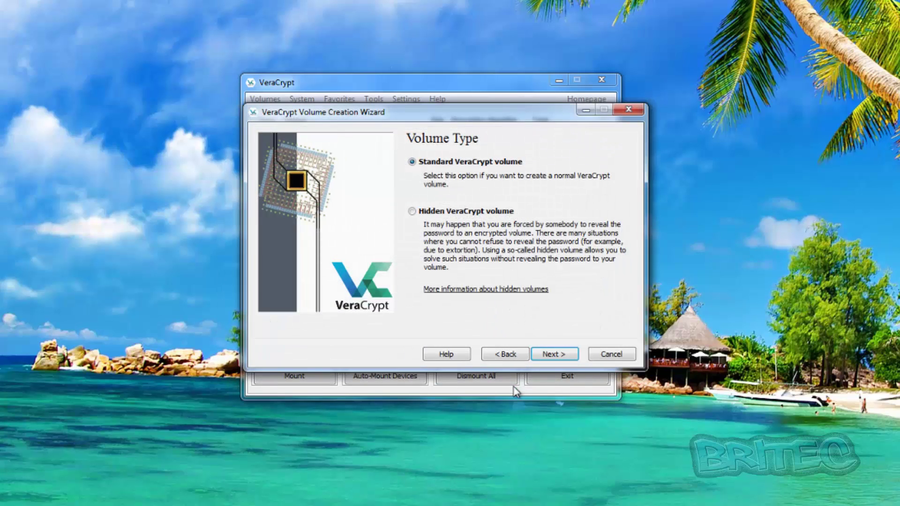
pyautogui.moveTo(524, 118); pyautogui.dragTo(507, 120)
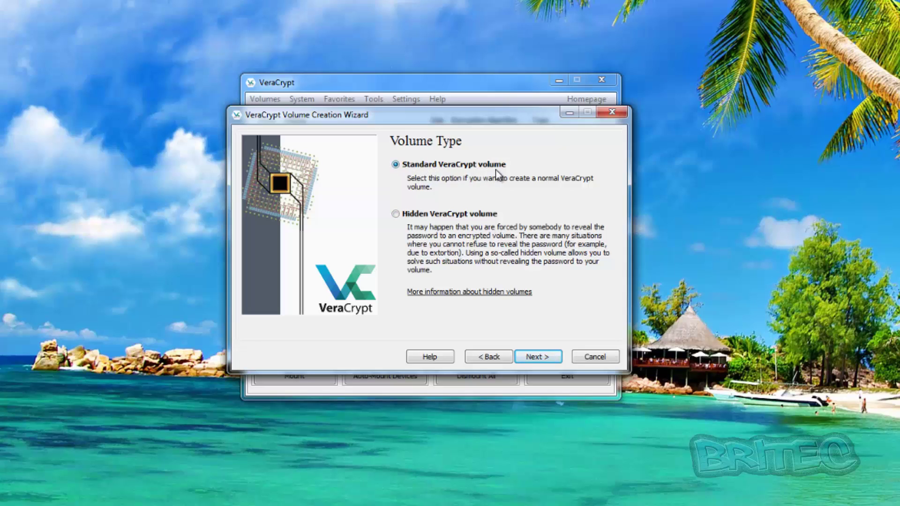
pyautogui.click(536, 357)
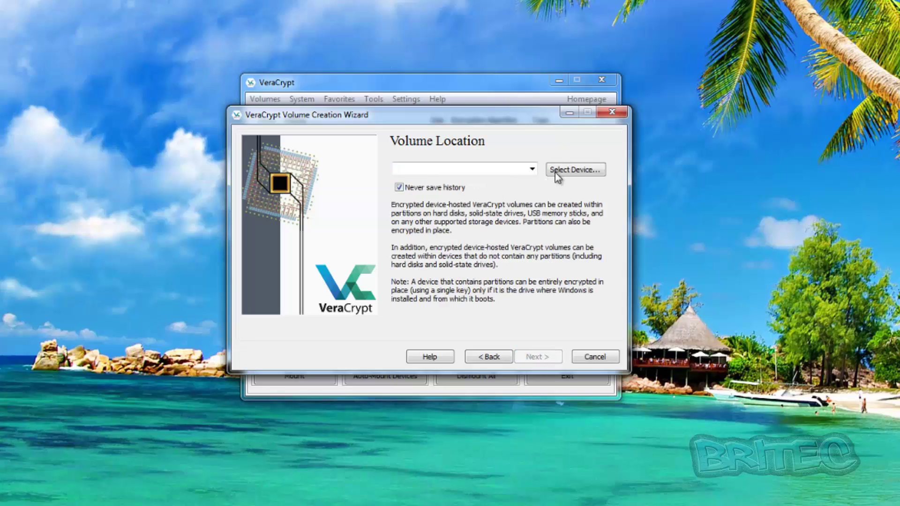
# Set the volume location to the removable disk's backup partition J:, \Device\Harddisk3\Partition1, with history saving off
pyautogui.click(532, 169)
pyautogui.click(532, 169)
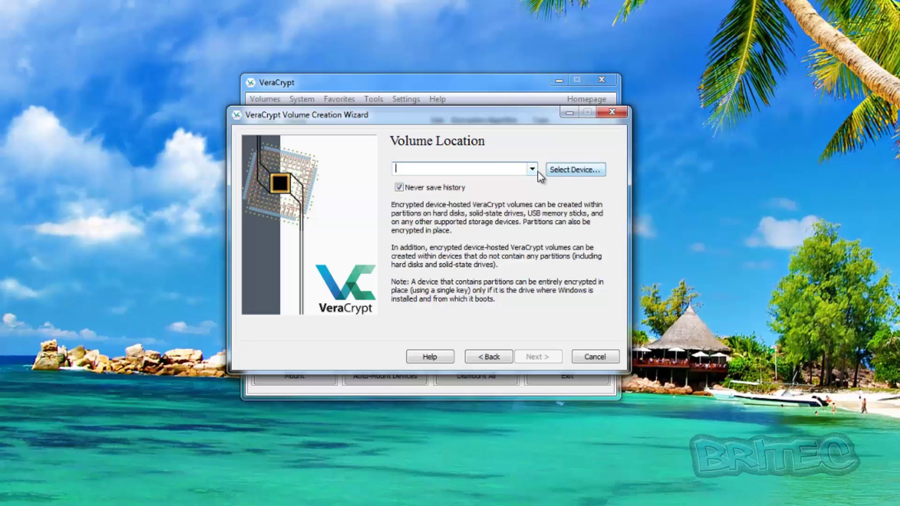
pyautogui.click(572, 172)
pyautogui.moveTo(441, 123); pyautogui.dragTo(432, 129)
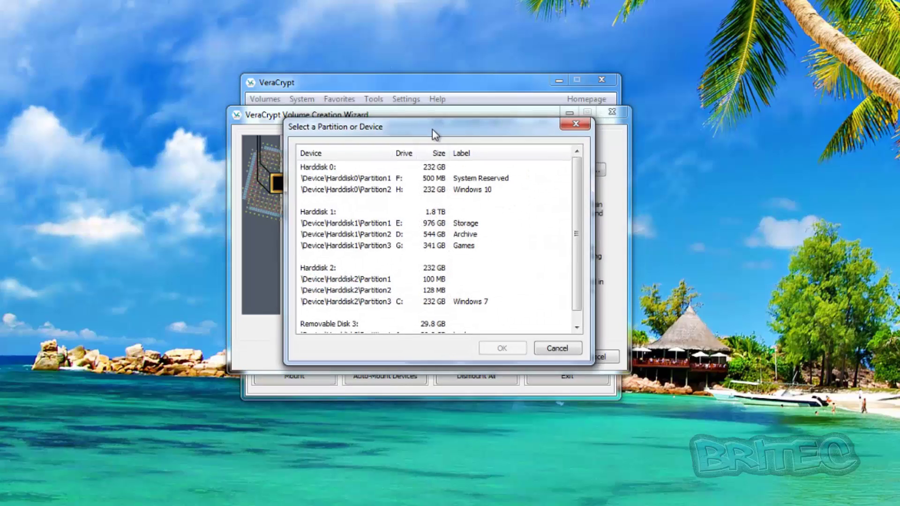
pyautogui.moveTo(576, 216); pyautogui.dragTo(576, 256)
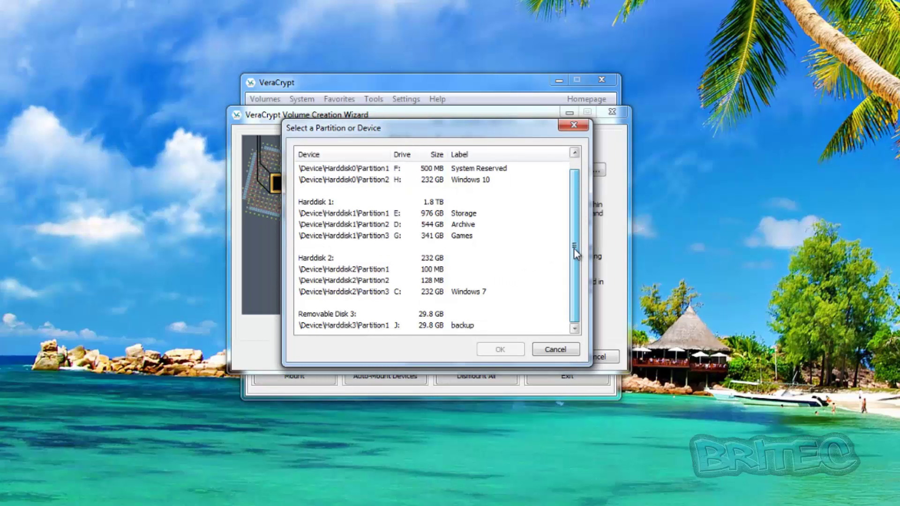
pyautogui.click(451, 327)
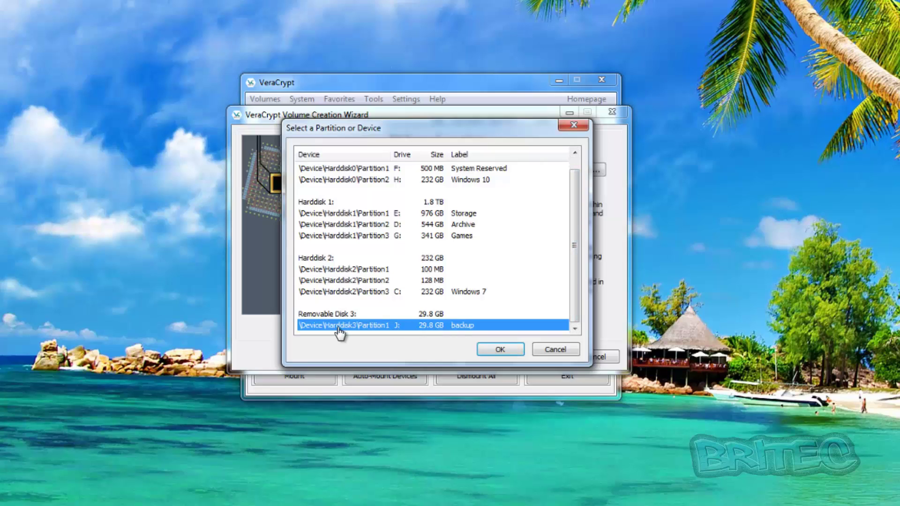
pyautogui.click(327, 315)
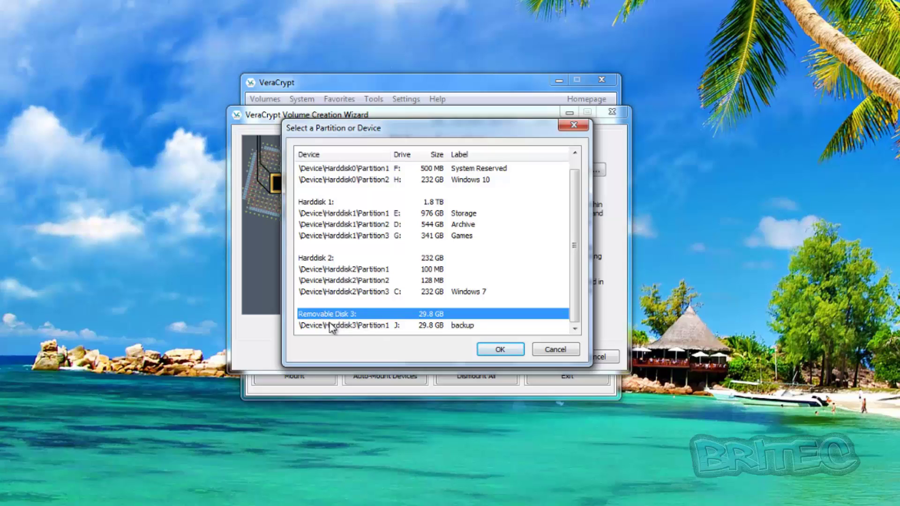
pyautogui.click(332, 325)
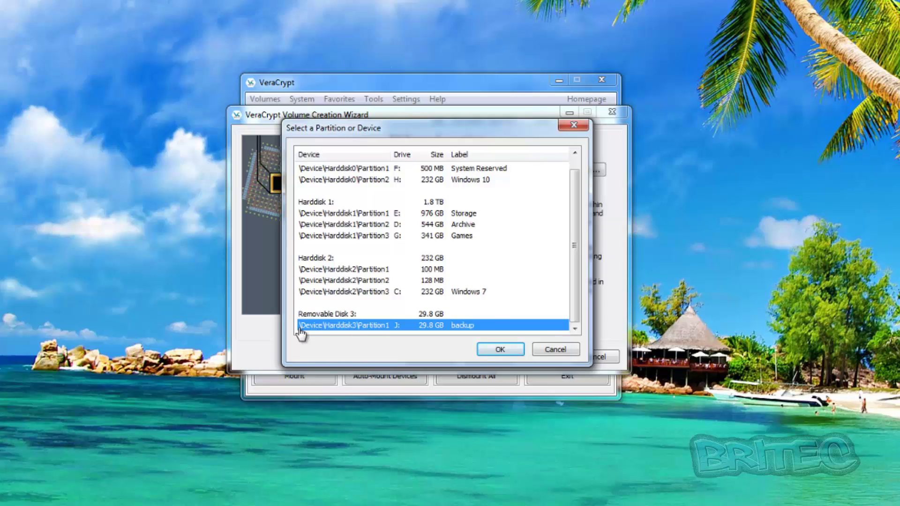
pyautogui.click(498, 351)
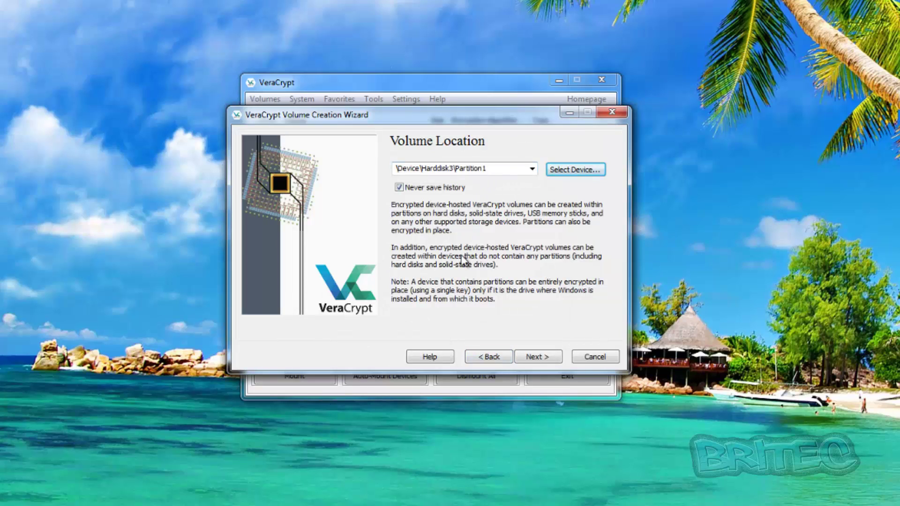
pyautogui.click(538, 359)
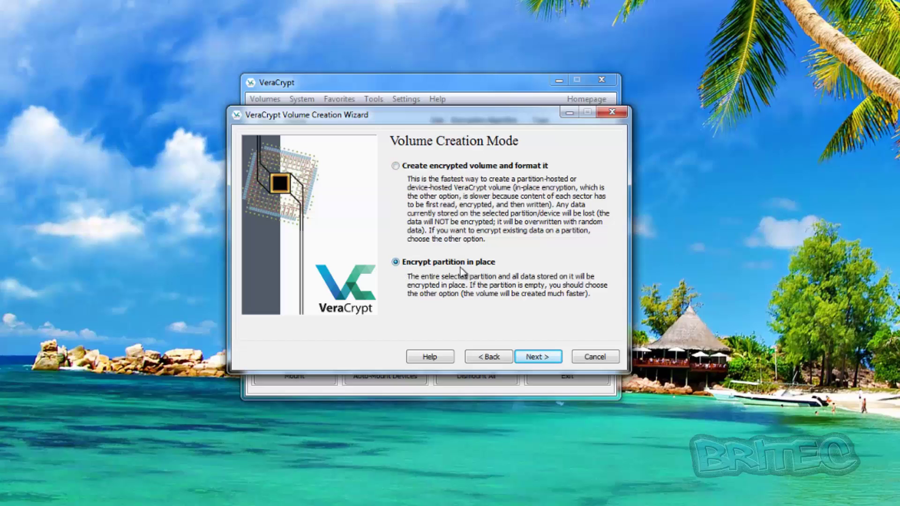
# Accept encrypting the partition in place and confirm that a backup of its files exists
pyautogui.click(539, 360)
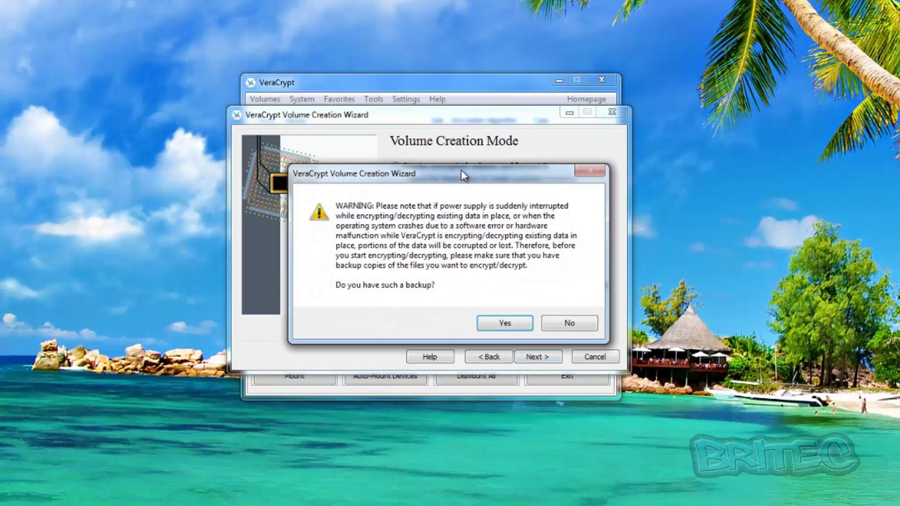
pyautogui.moveTo(460, 171); pyautogui.dragTo(435, 183)
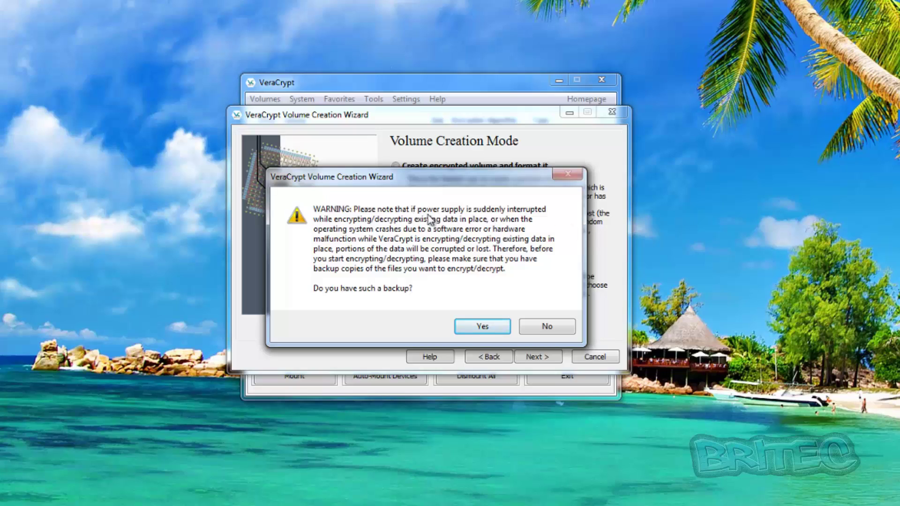
pyautogui.click(488, 328)
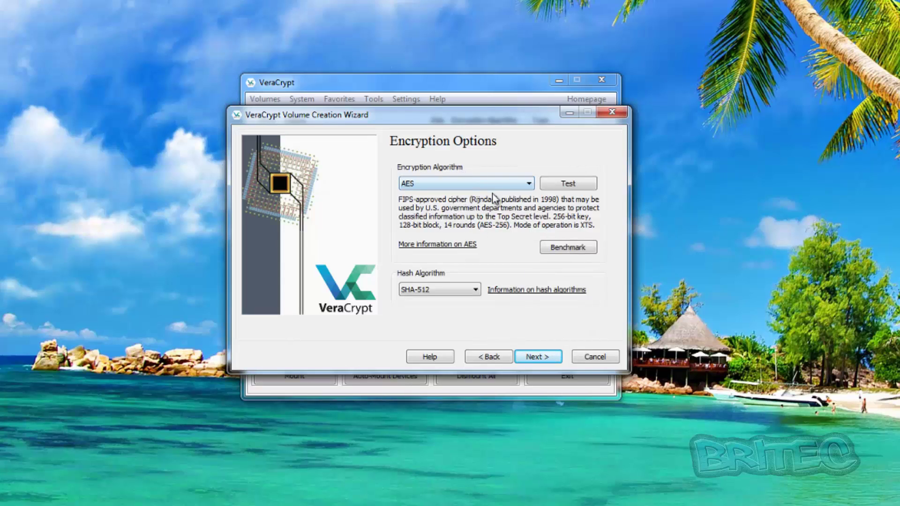
# Choose AES as the encryption algorithm and SHA-512 as the hash algorithm for the volume
pyautogui.click(529, 184)
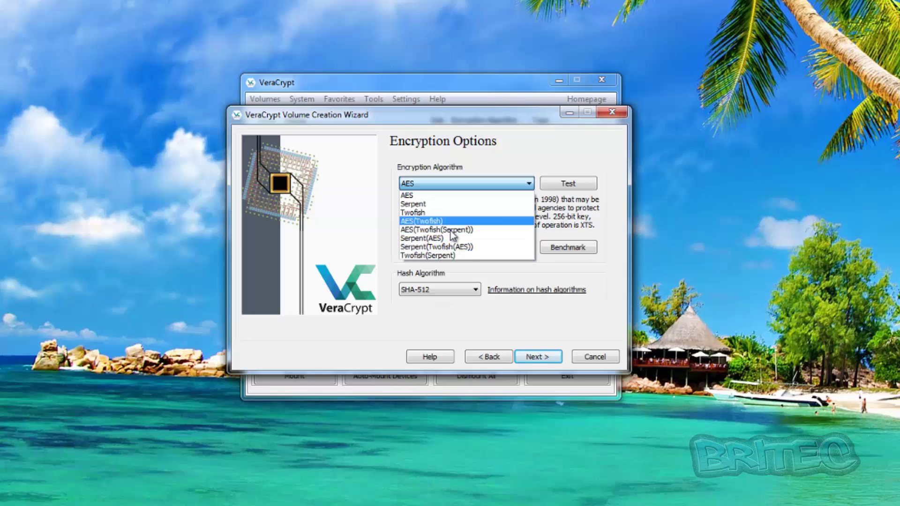
pyautogui.click(412, 195)
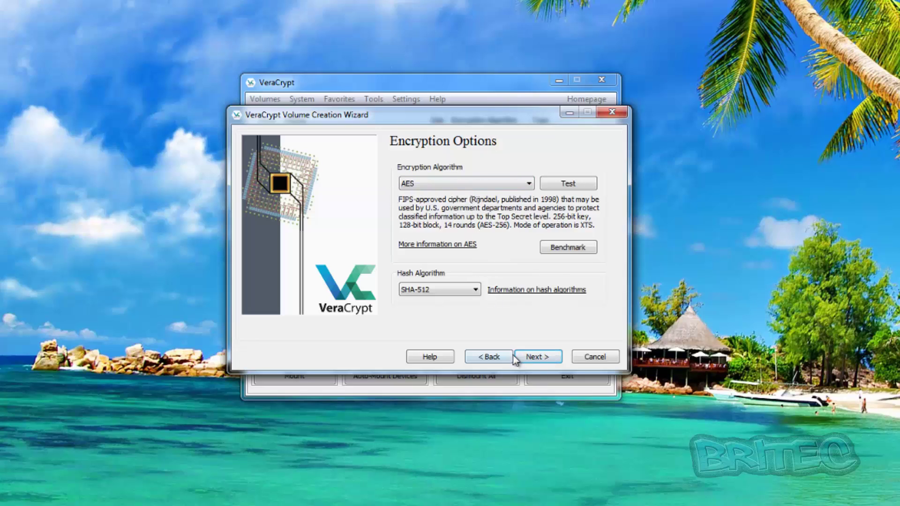
pyautogui.click(477, 291)
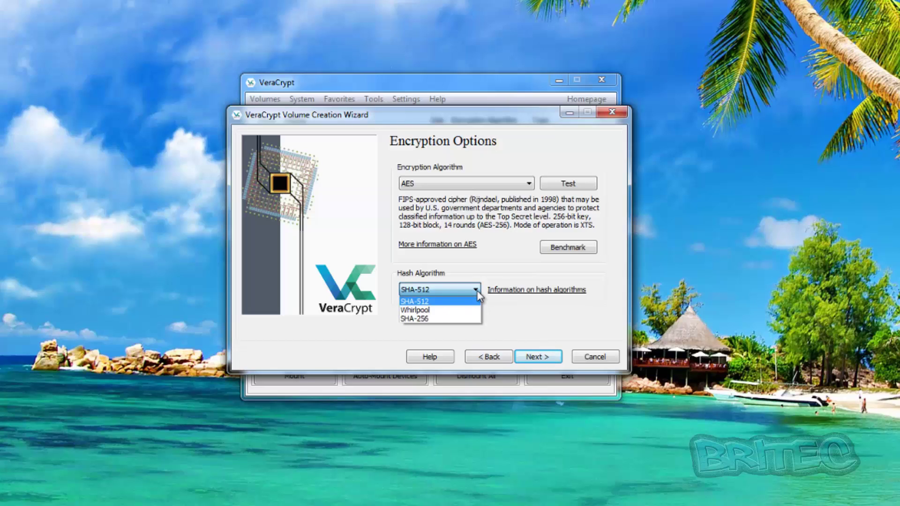
pyautogui.click(403, 301)
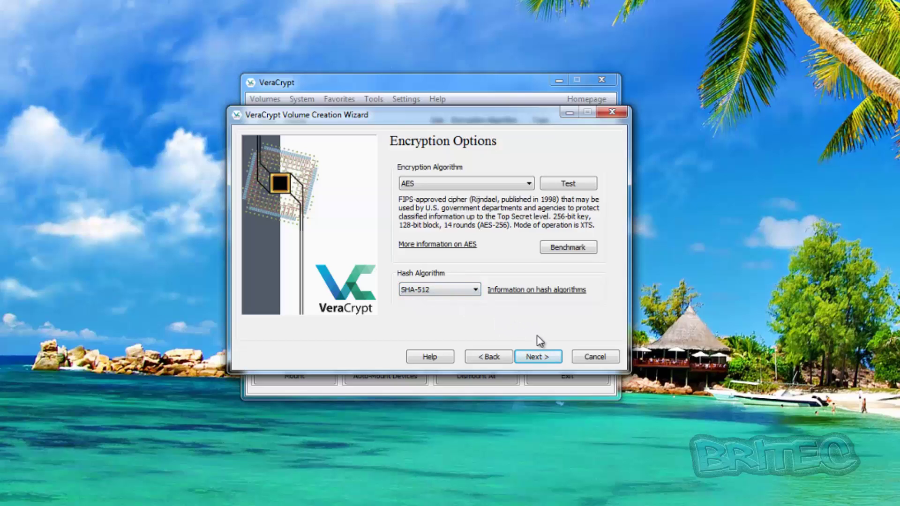
pyautogui.click(536, 358)
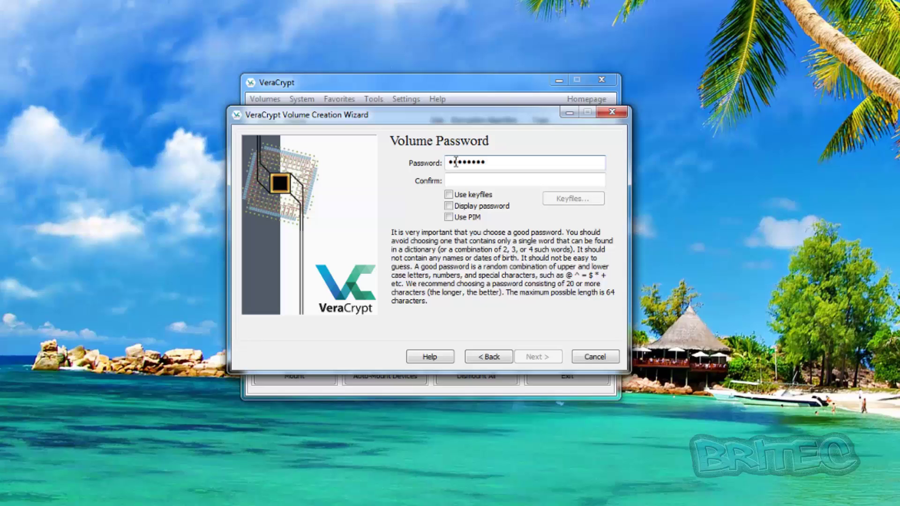
# Enter and confirm the volume password, and agree to use a short password
pyautogui.click(463, 183)
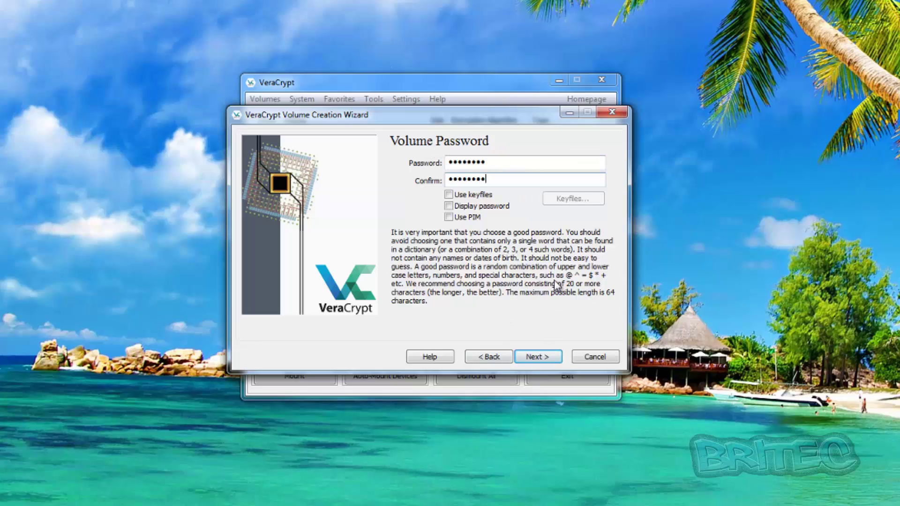
pyautogui.click(542, 359)
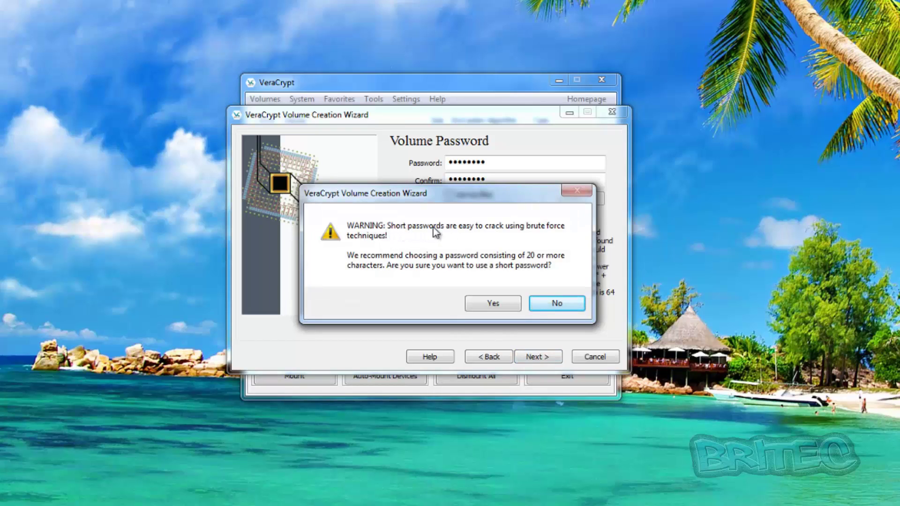
pyautogui.click(501, 307)
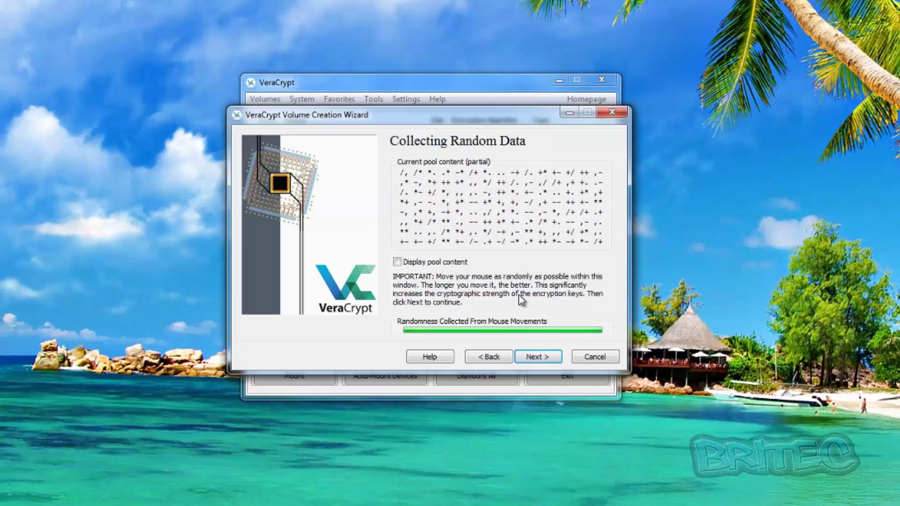
# Finish collecting random data, keep the wipe mode at None (fastest), and start encrypting the backup partition J:, confirming the warning
pyautogui.click(535, 361)
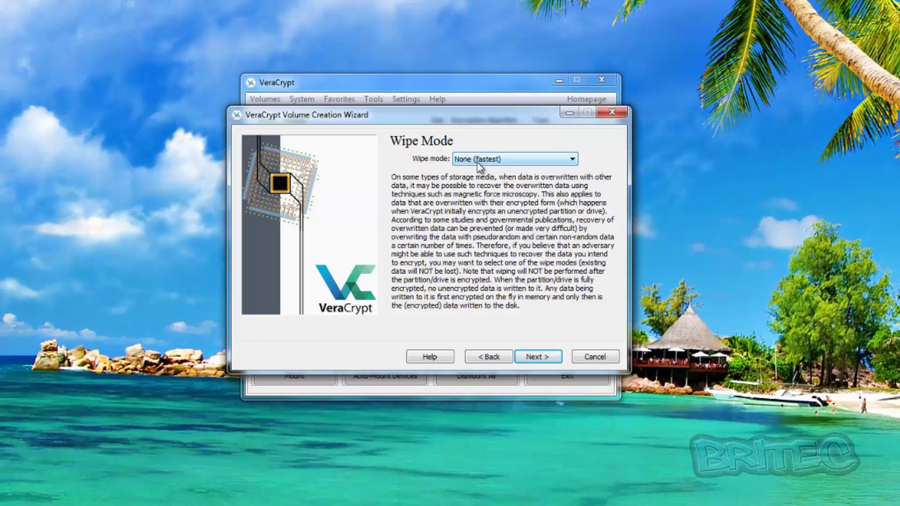
pyautogui.click(542, 362)
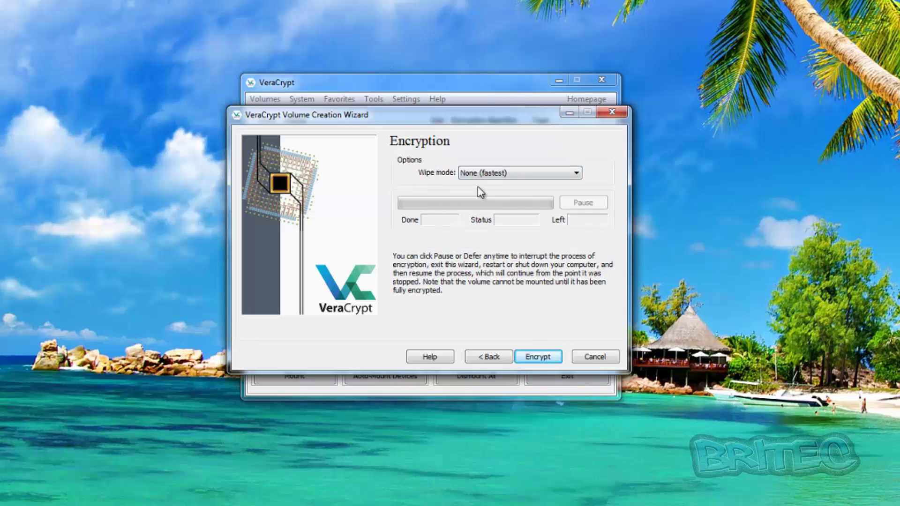
pyautogui.click(541, 361)
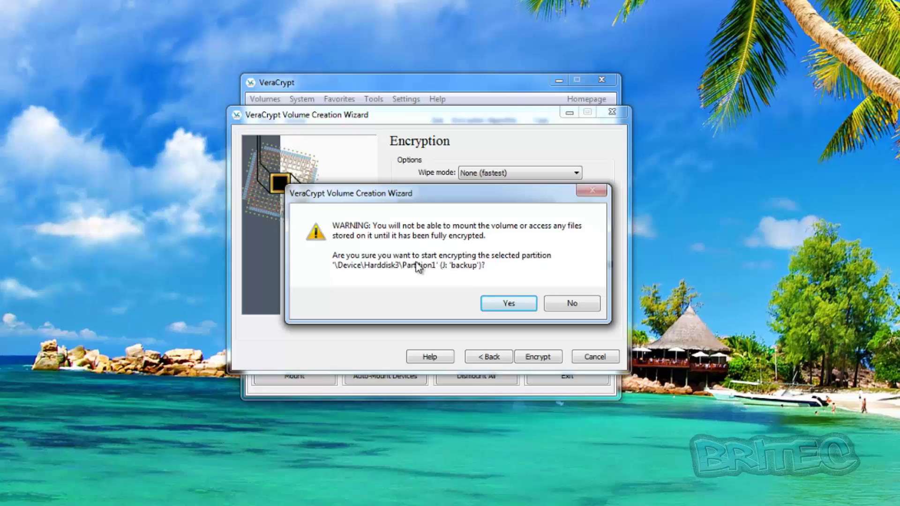
pyautogui.click(503, 305)
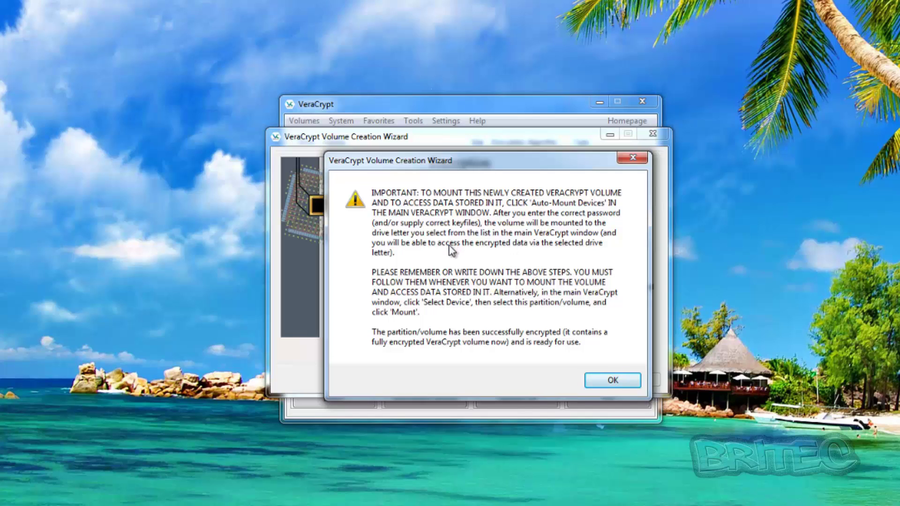
# Acknowledge the mounting and drive-letter notices and finish the volume creation wizard
pyautogui.click(613, 382)
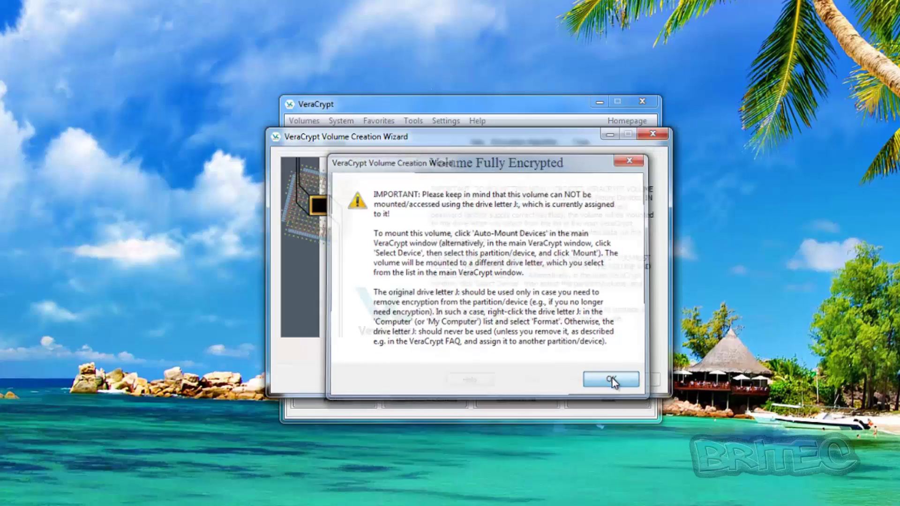
pyautogui.click(613, 382)
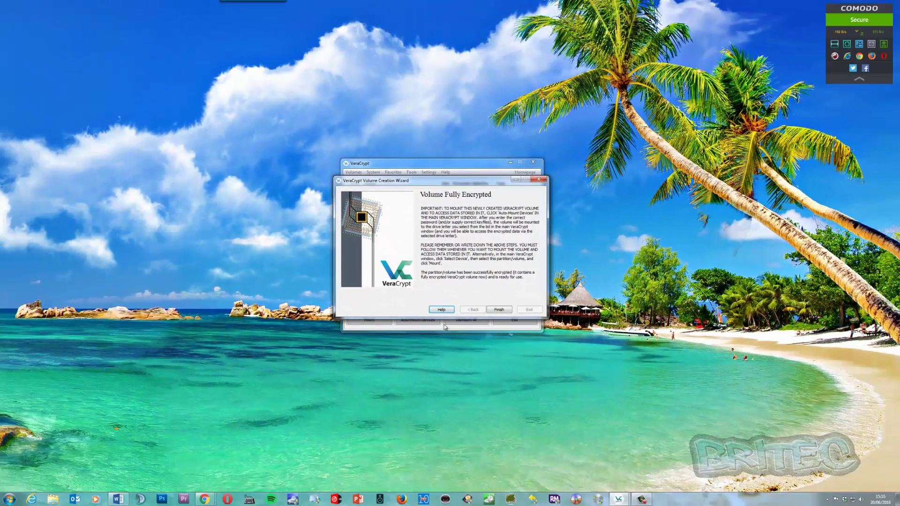
pyautogui.click(498, 310)
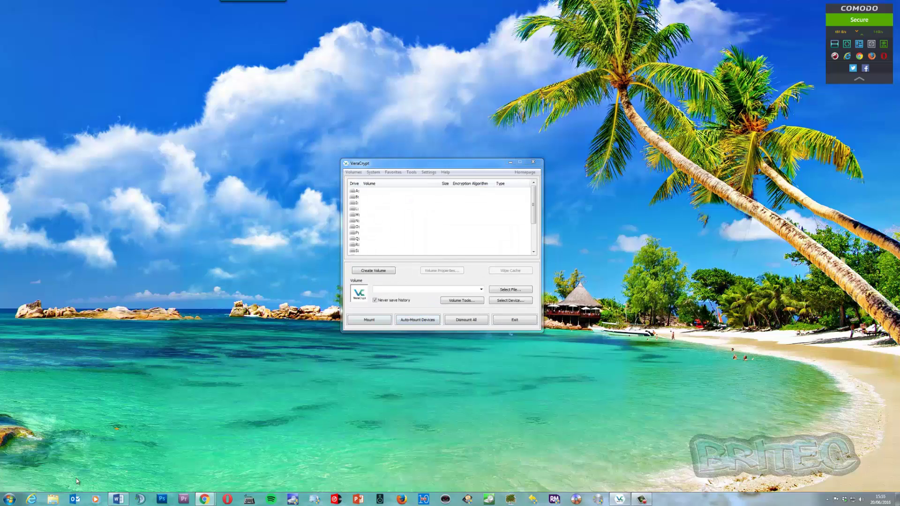
# Switch to Windows Explorer's Computer view and try to open Removable Disk (J:), declining to format it and dismissing the error
pyautogui.press('super')
pyautogui.click(130, 380)
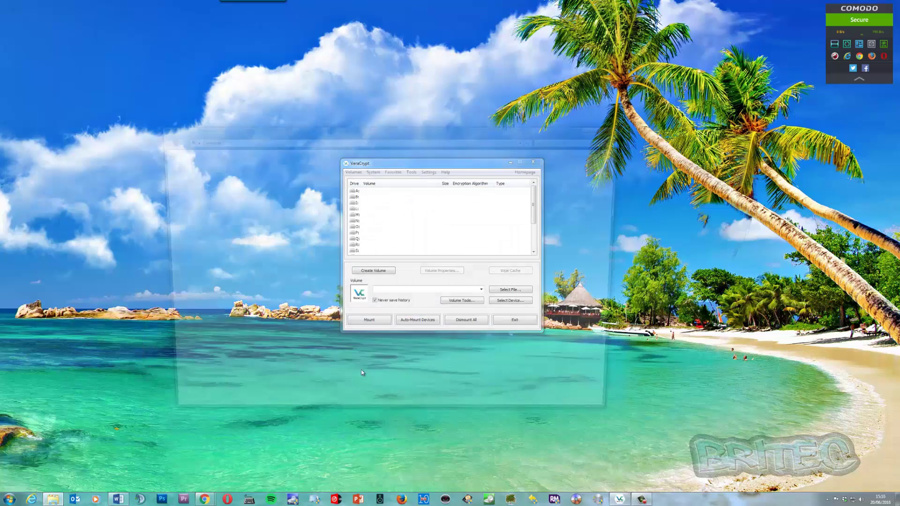
pyautogui.click(302, 259)
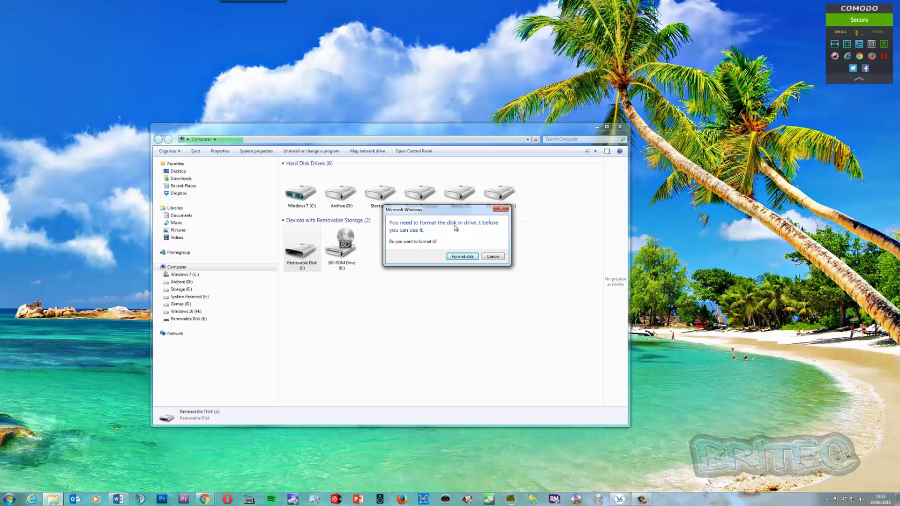
pyautogui.click(509, 208)
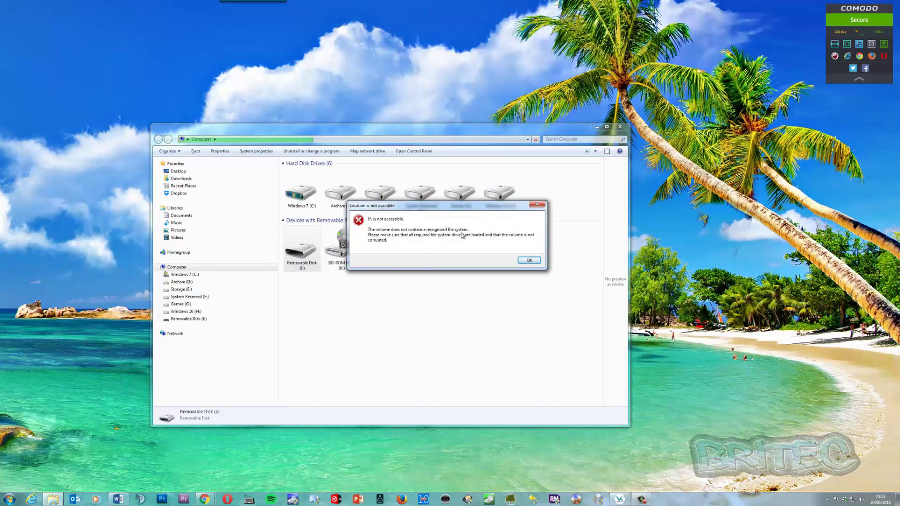
pyautogui.click(537, 203)
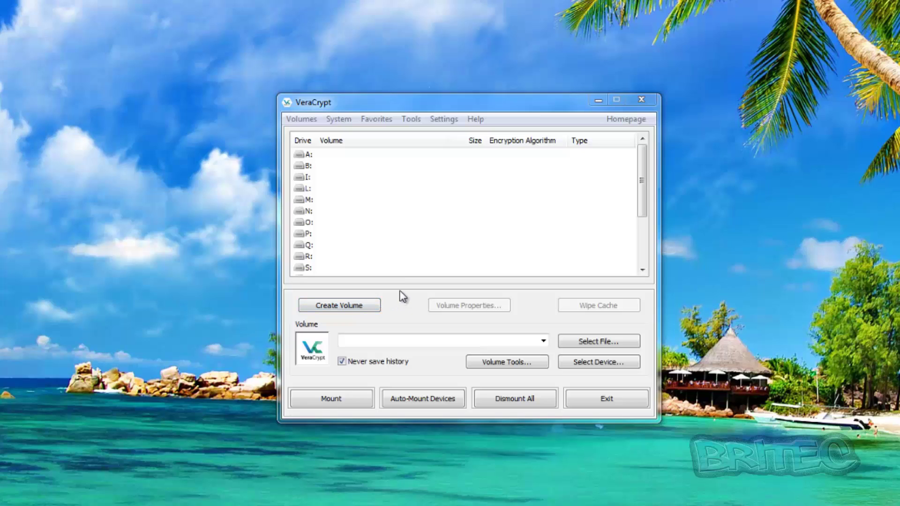
# In VeraCrypt, select drive letter M: and set the volume to the removable disk's partition, \Device\Harddisk3\Partition1
pyautogui.click(444, 305)
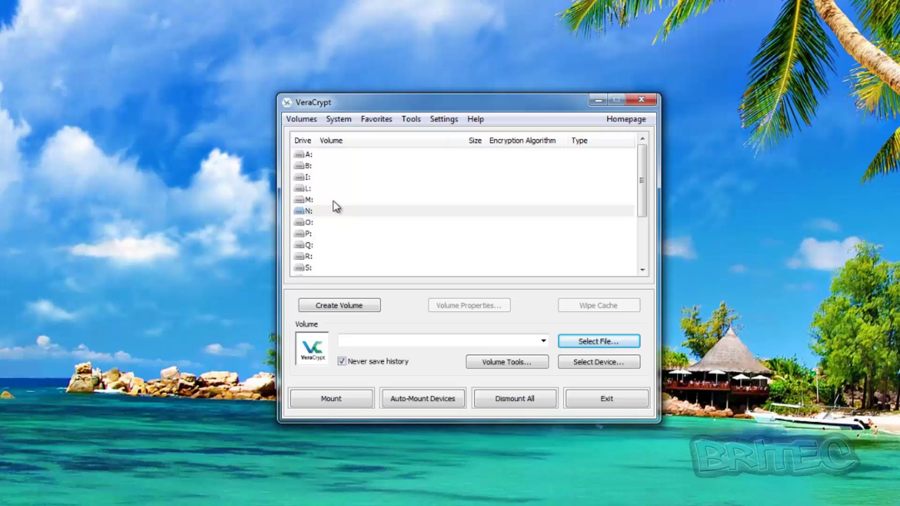
pyautogui.click(306, 211)
pyautogui.click(307, 200)
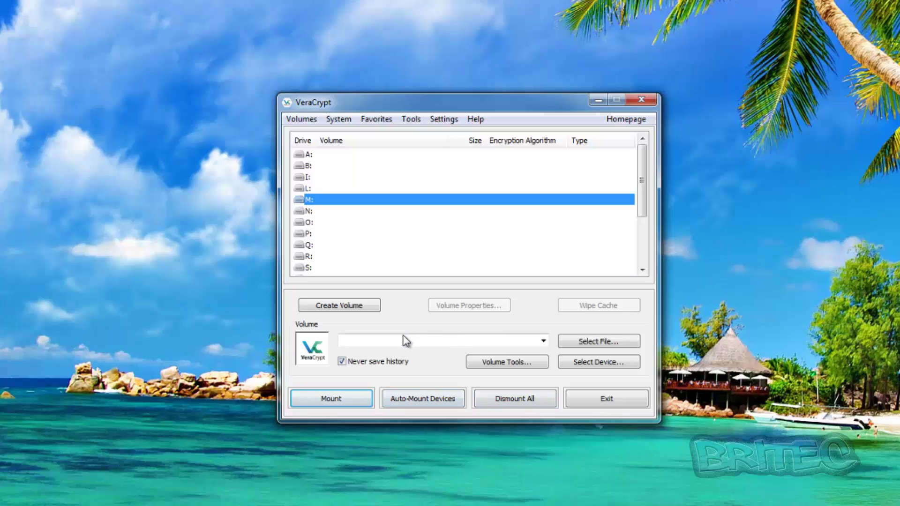
pyautogui.click(606, 365)
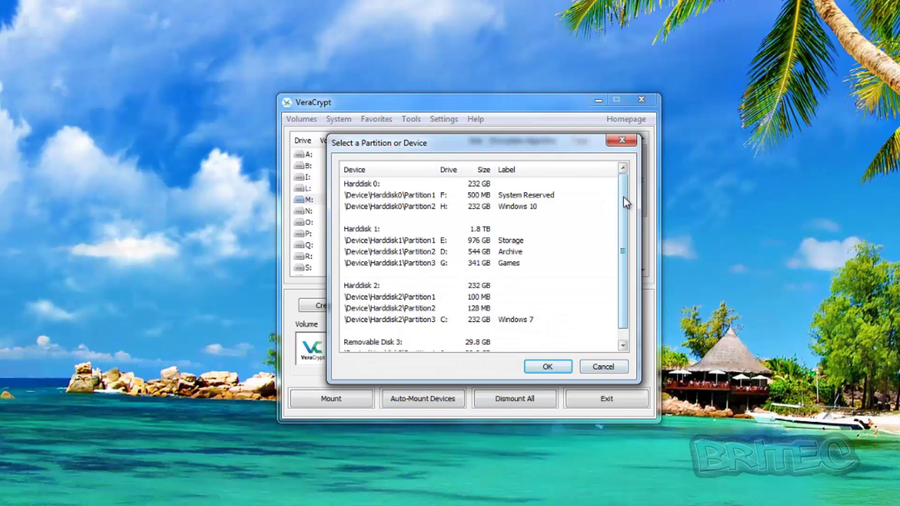
pyautogui.moveTo(623, 196); pyautogui.dragTo(623, 206)
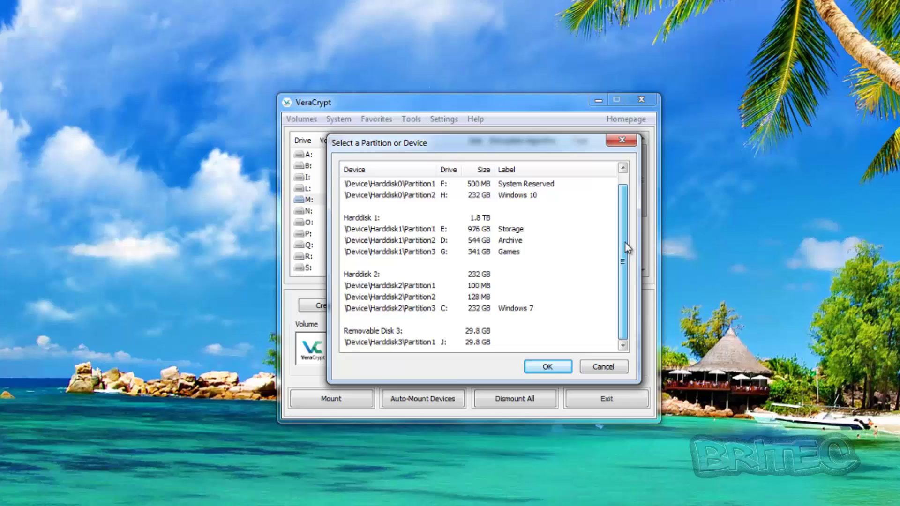
pyautogui.click(402, 345)
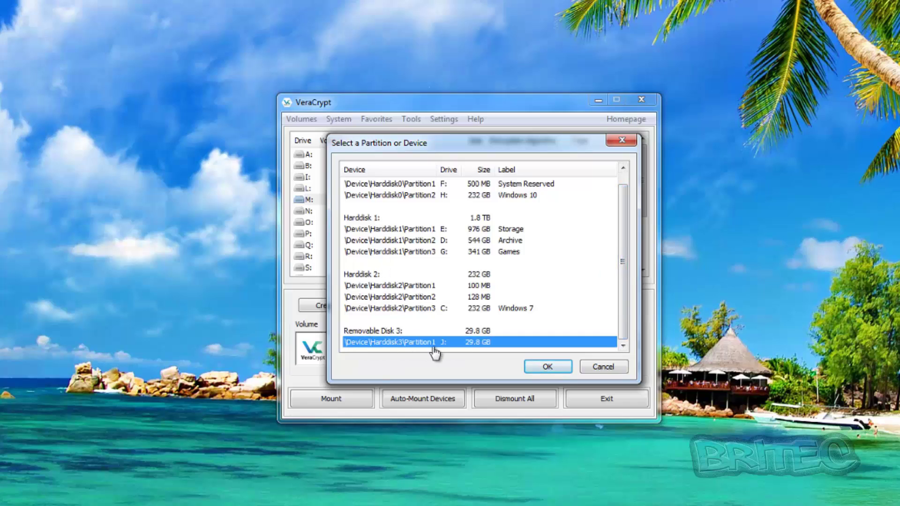
pyautogui.click(373, 331)
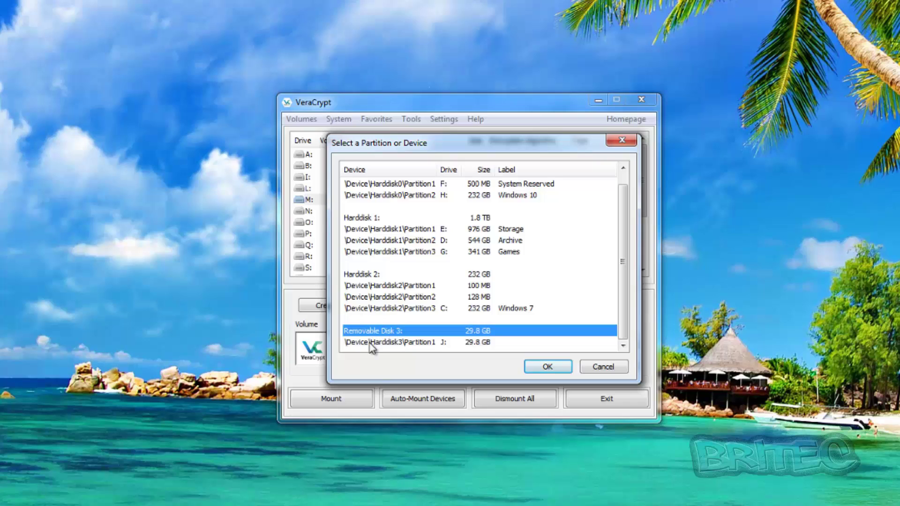
pyautogui.click(375, 345)
pyautogui.click(547, 368)
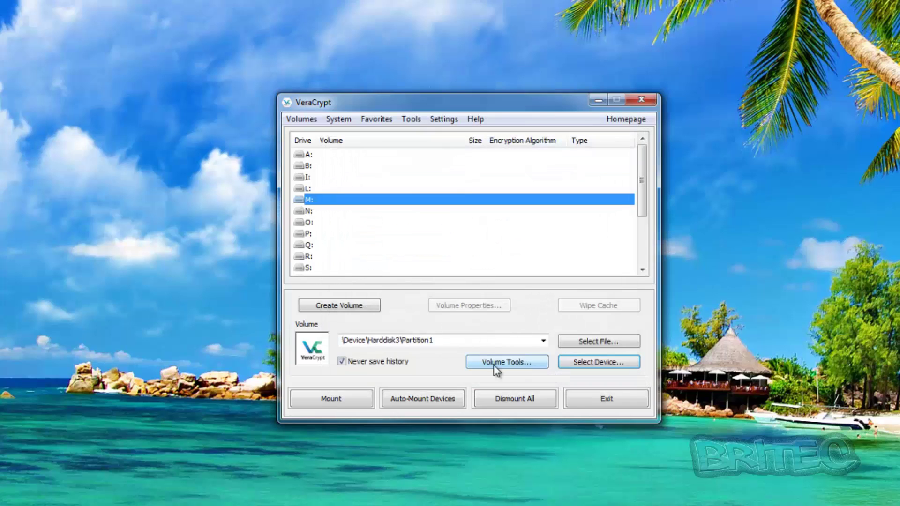
# Mount the selected partition as drive M:, entering the volume password with PKCS-5 PRF left on Autodetection
pyautogui.click(341, 401)
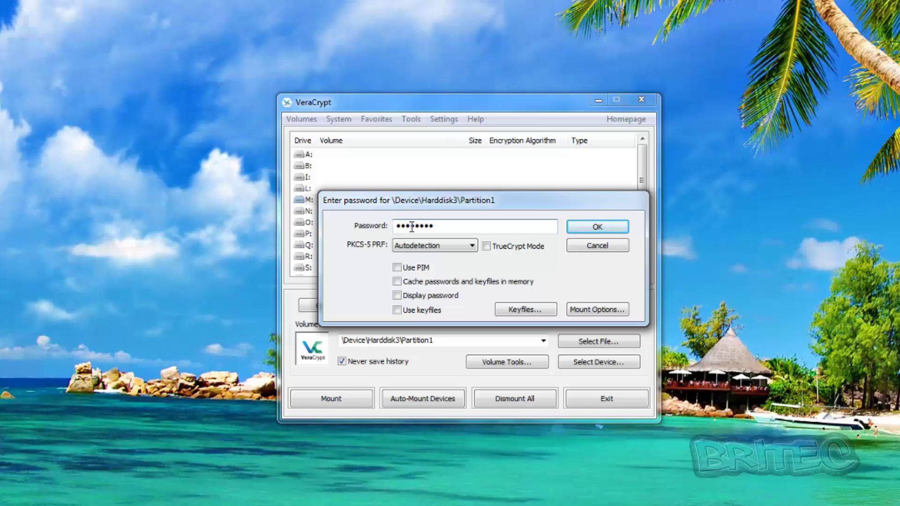
pyautogui.click(597, 227)
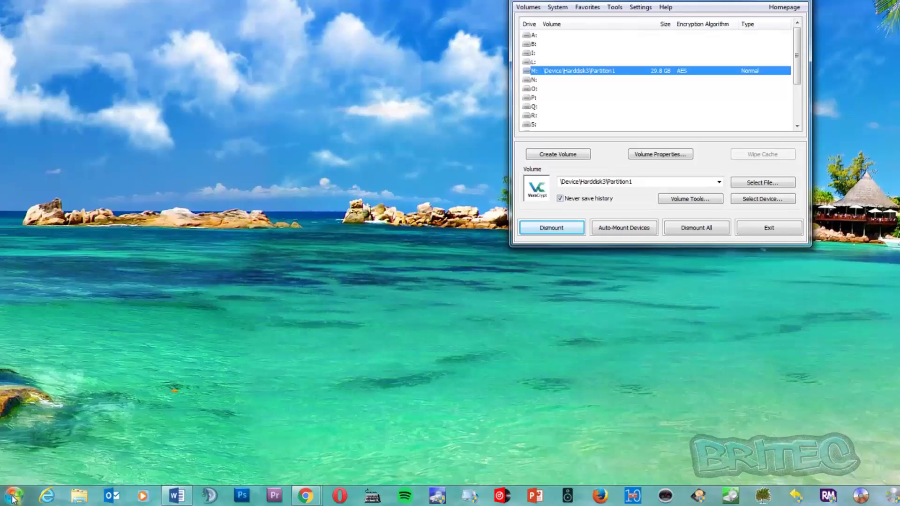
# Switch to Windows Explorer, open the mounted backup (M:) drive and examine the contents of its Wallpaper folder
pyautogui.press('super')
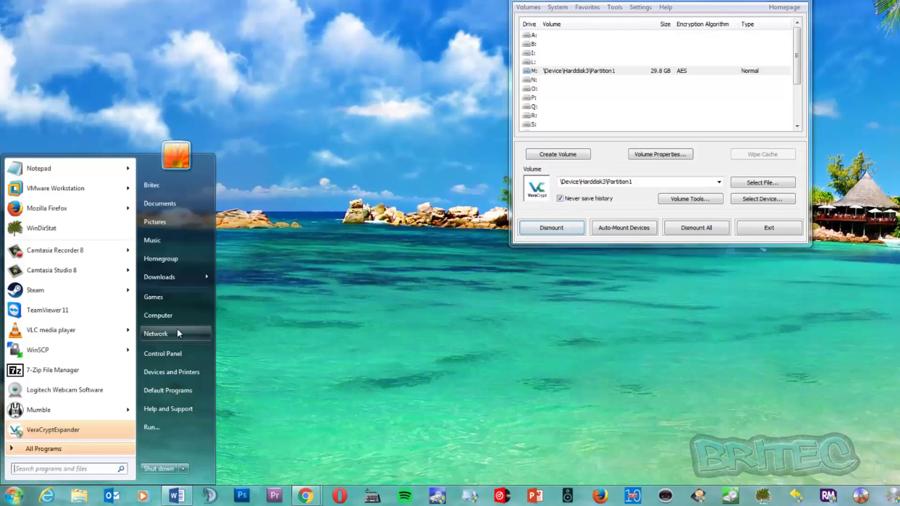
pyautogui.click(158, 315)
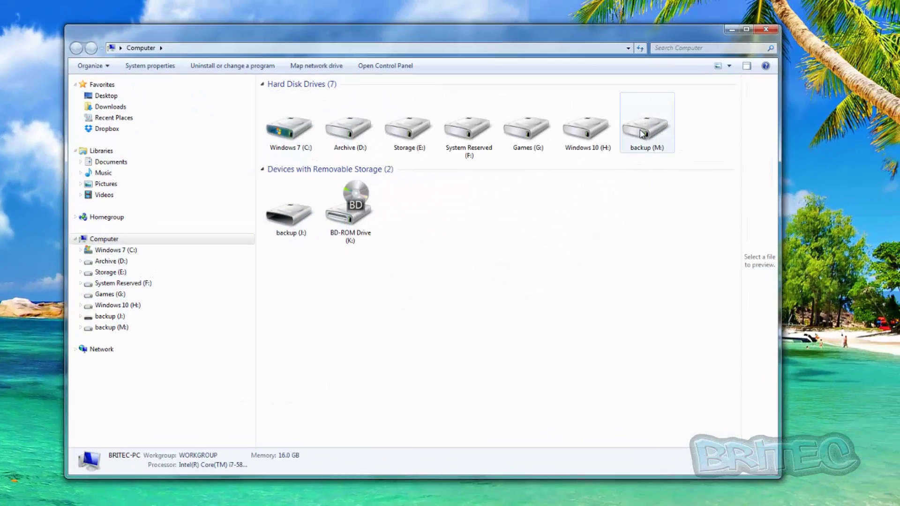
pyautogui.doubleClick(642, 135)
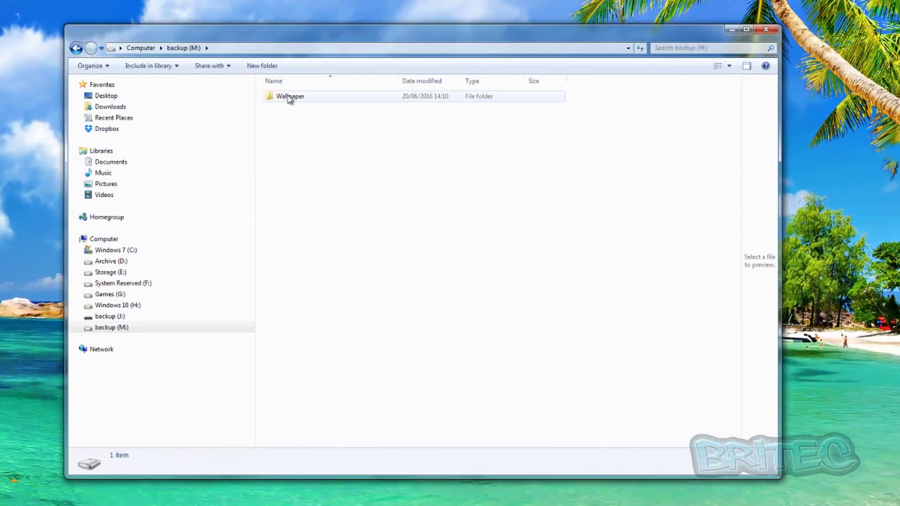
pyautogui.doubleClick(289, 97)
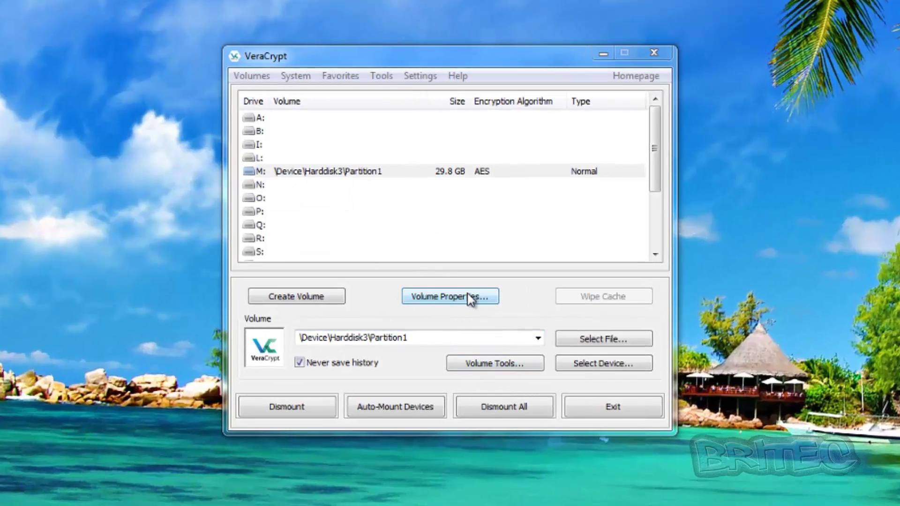
# In VeraCrypt, dismount the encrypted volume from drive M:
pyautogui.click(316, 171)
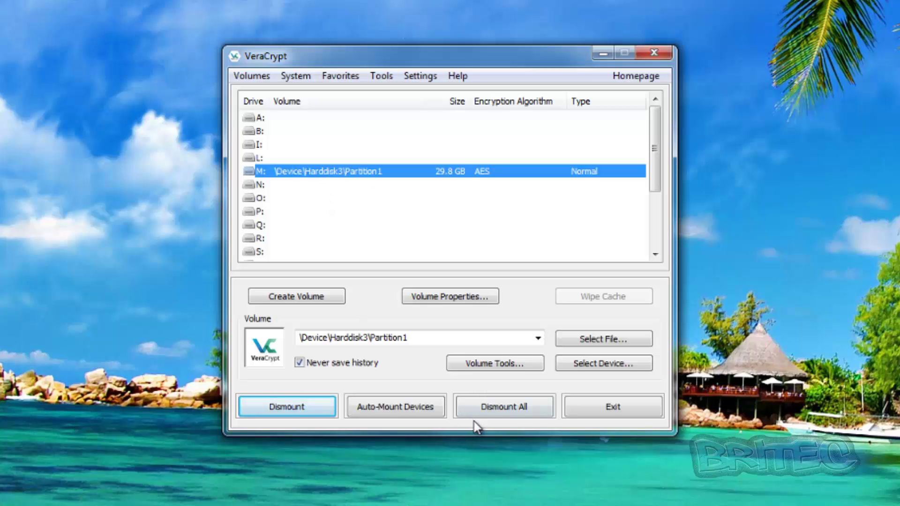
pyautogui.click(271, 408)
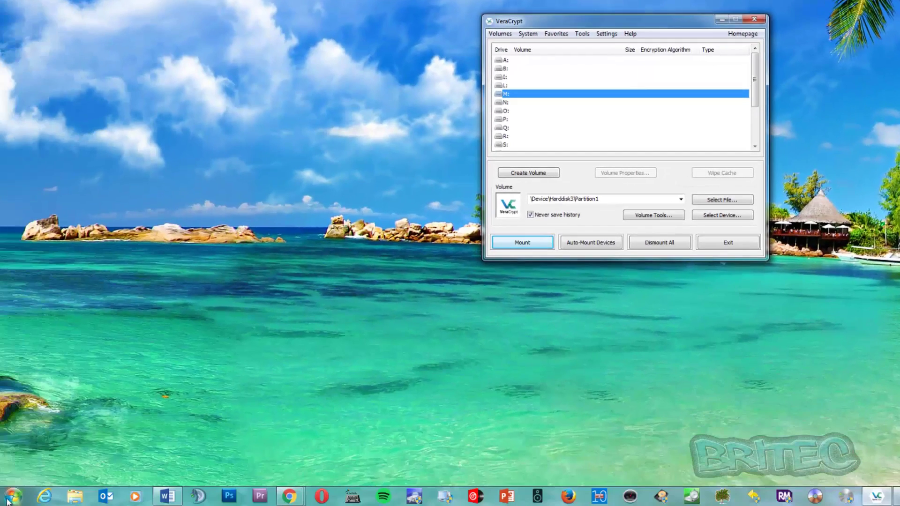
# Try to open backup (J:) in Windows Explorer's Computer view, declining to format it, and close Explorer and VeraCrypt
pyautogui.click(11, 498)
pyautogui.click(149, 339)
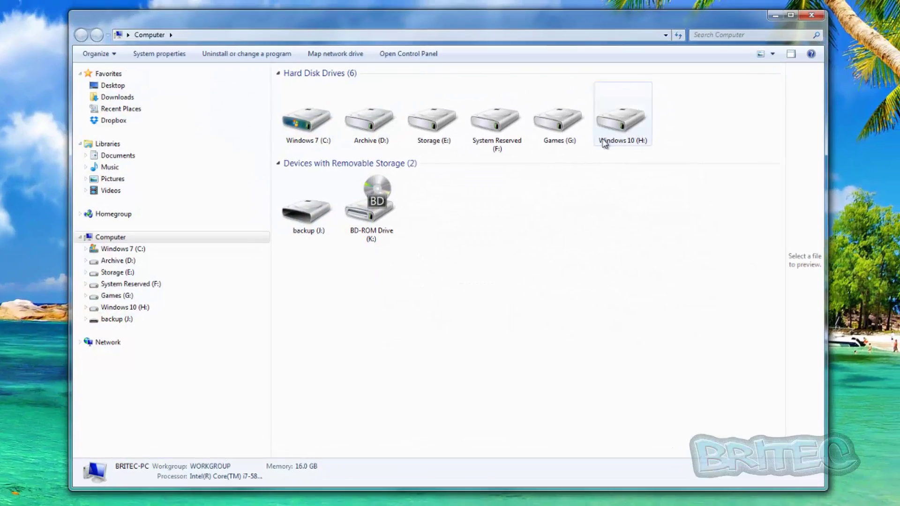
pyautogui.click(313, 216)
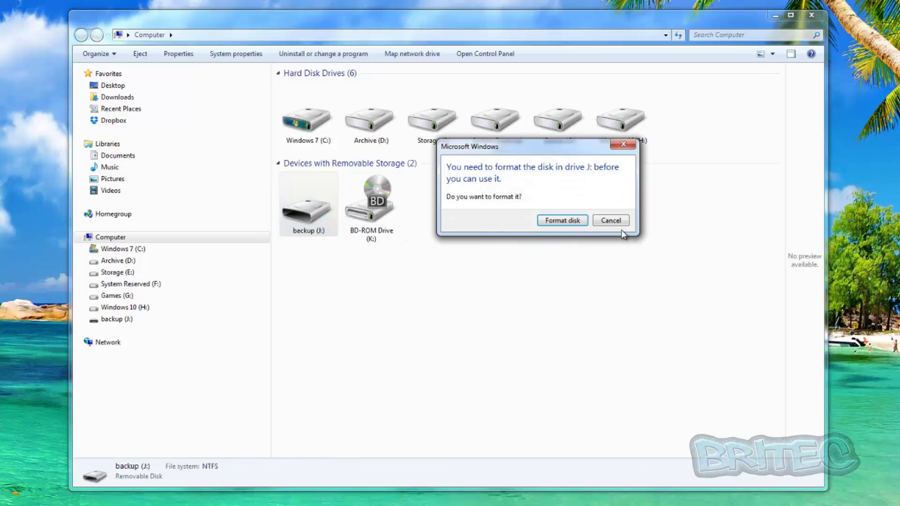
pyautogui.click(626, 220)
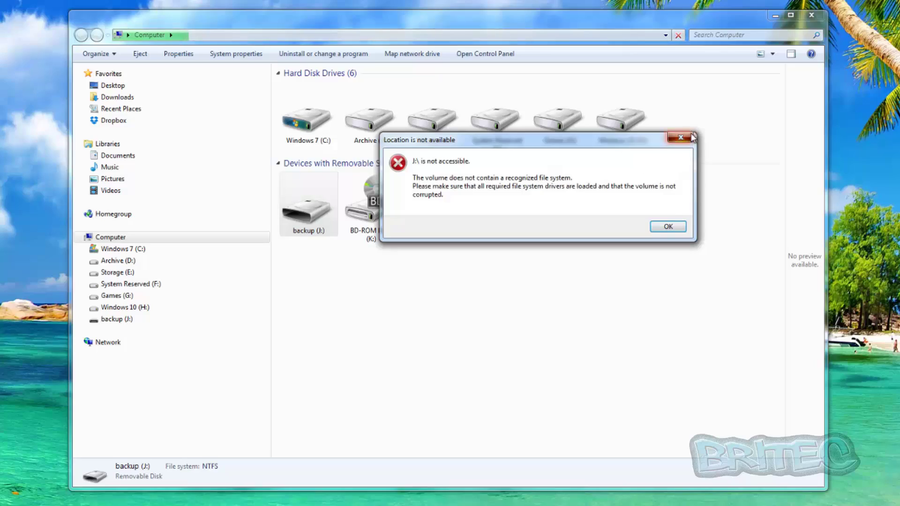
pyautogui.press('Return')
pyautogui.click(811, 15)
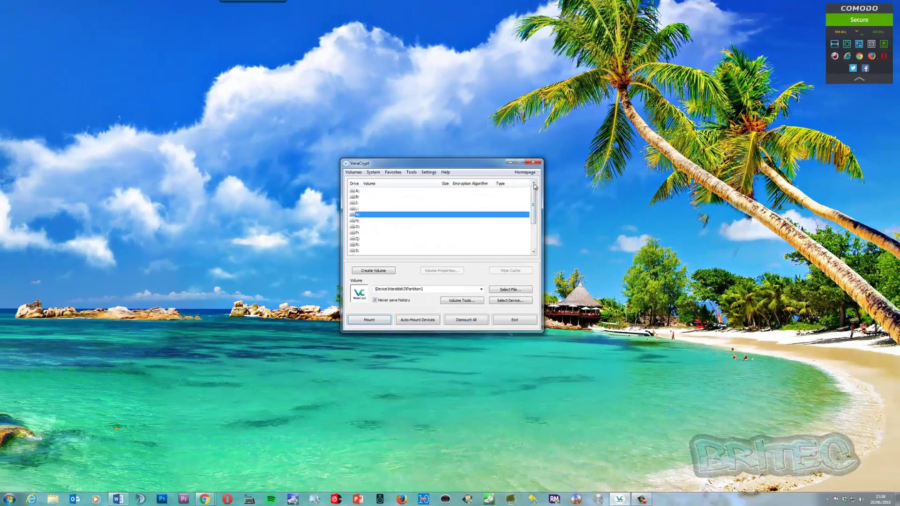
pyautogui.click(536, 162)
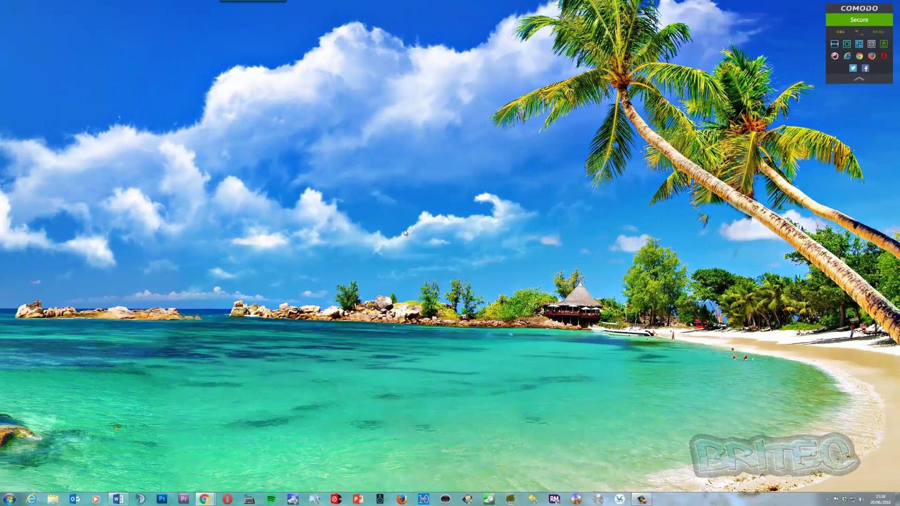